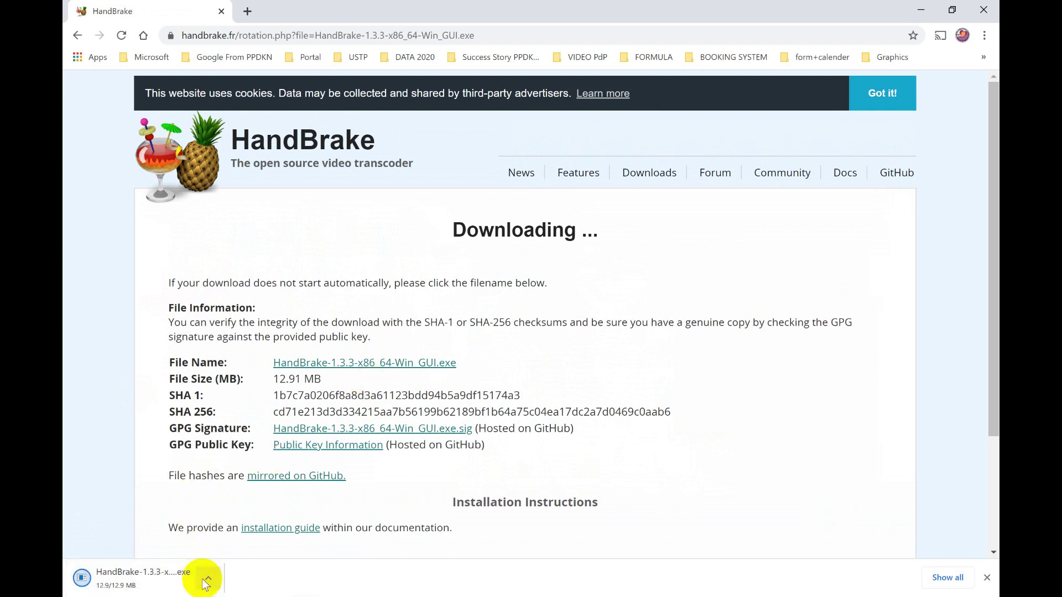
Locate the downloaded HandBrake-1.3.3-x86_64-Win_GUI (1).exe in its folder and launch the installer
click(963, 573)
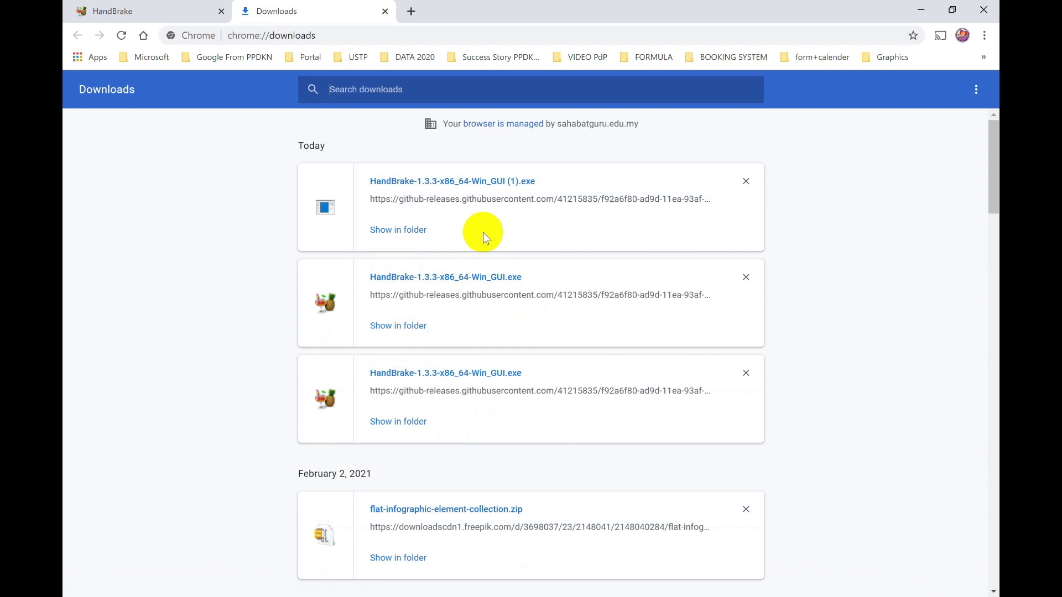
click(403, 231)
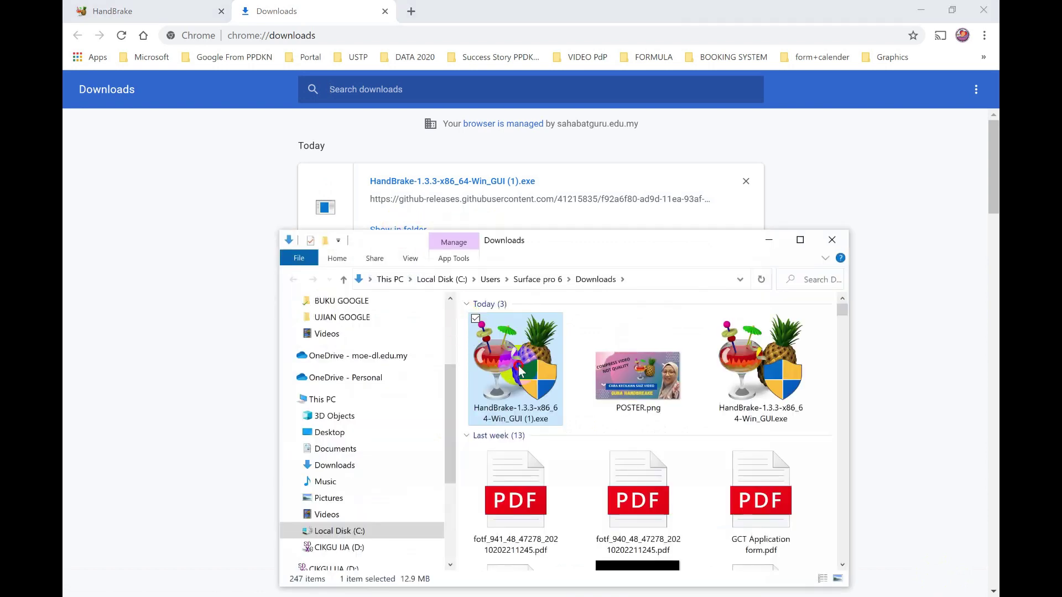
click(769, 242)
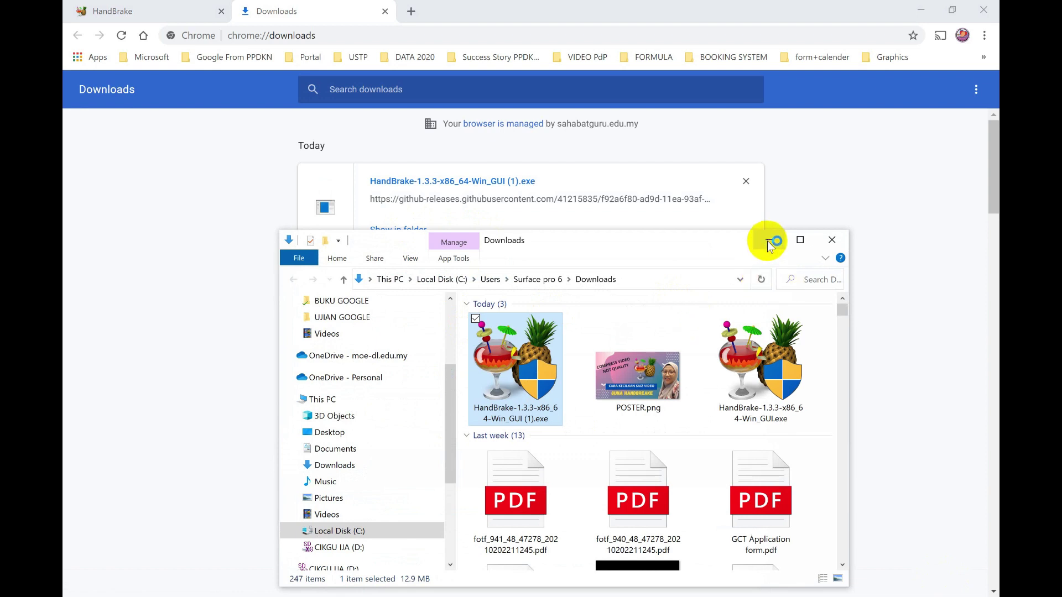
click(770, 242)
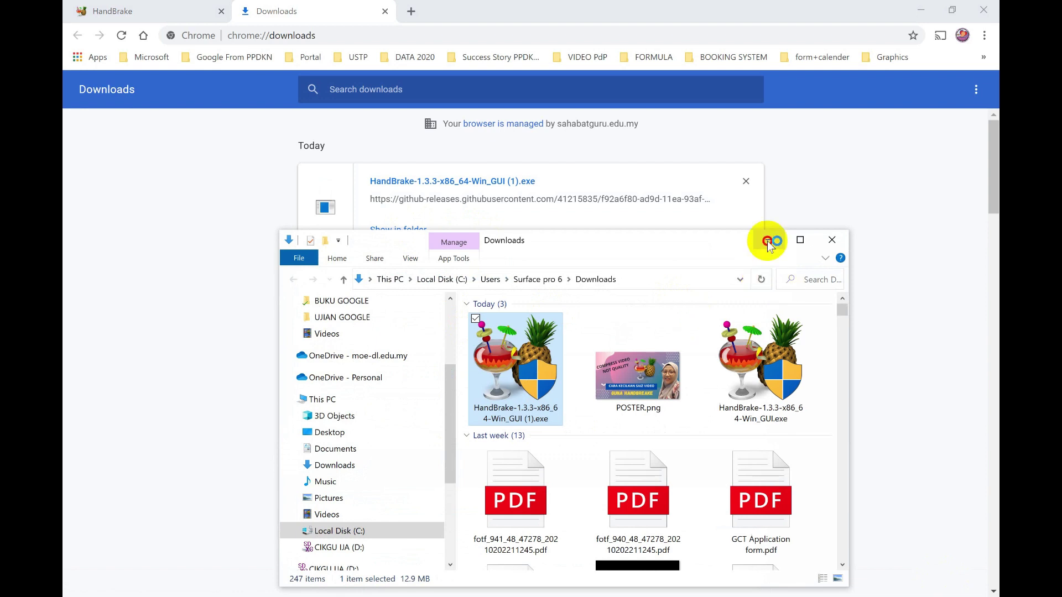
double_click(475, 401)
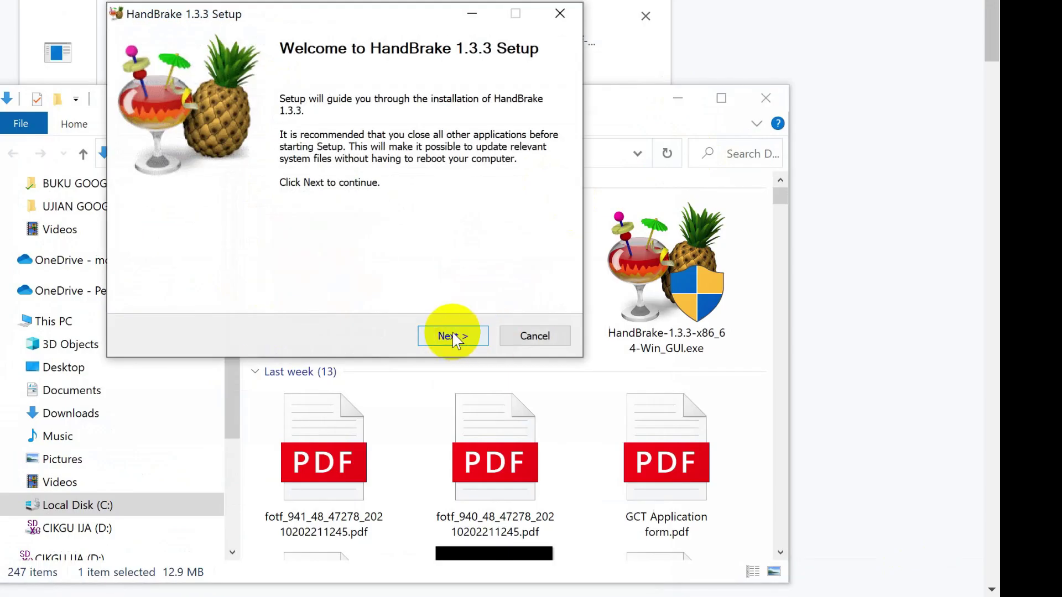
Install HandBrake 1.3.3 with the default setup options, finish the setup and close the Downloads folder window
click(459, 336)
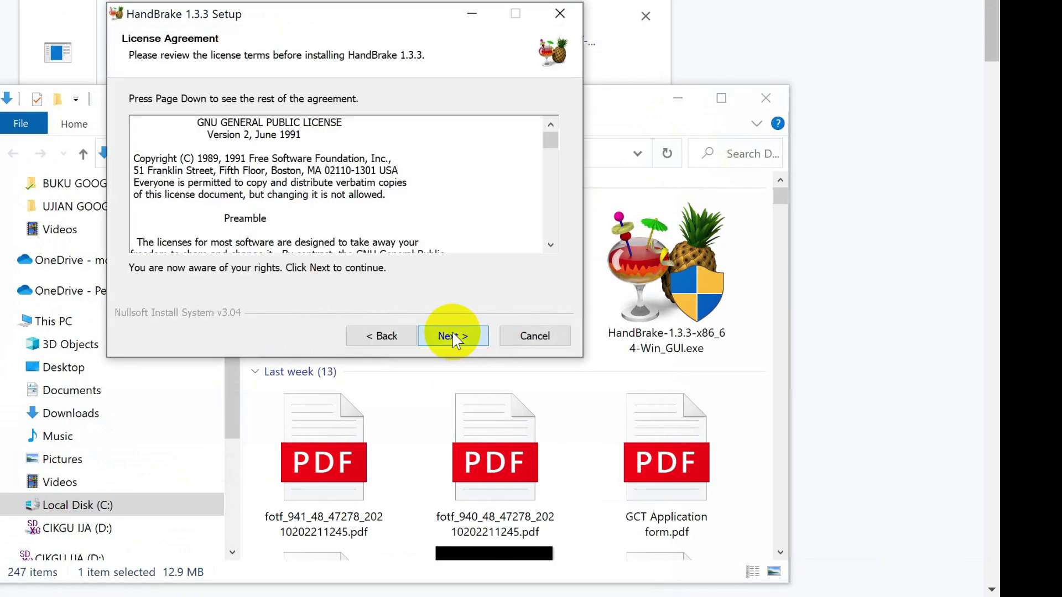
click(453, 336)
click(453, 335)
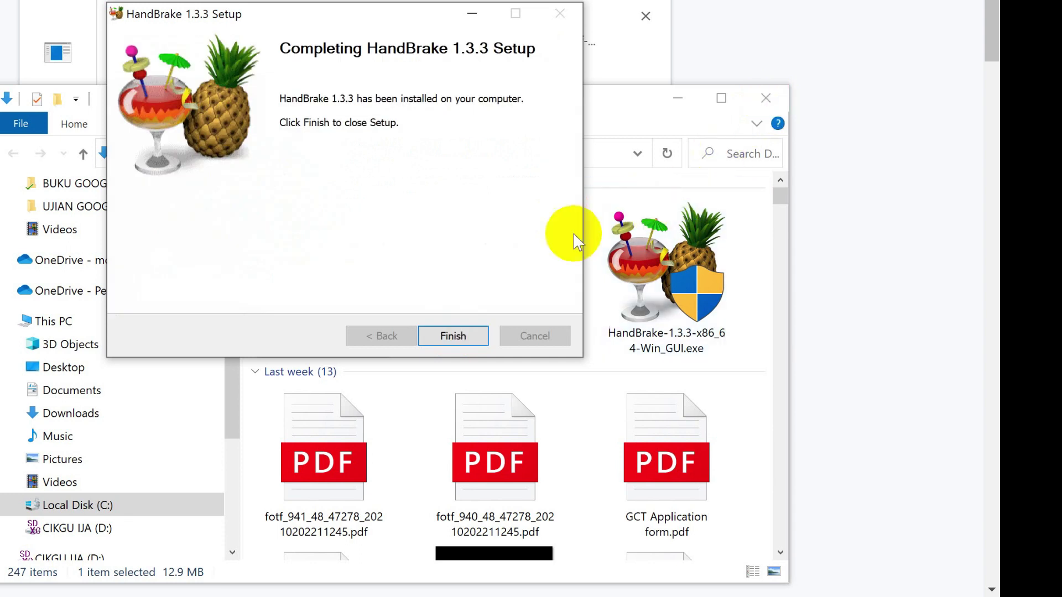
click(457, 343)
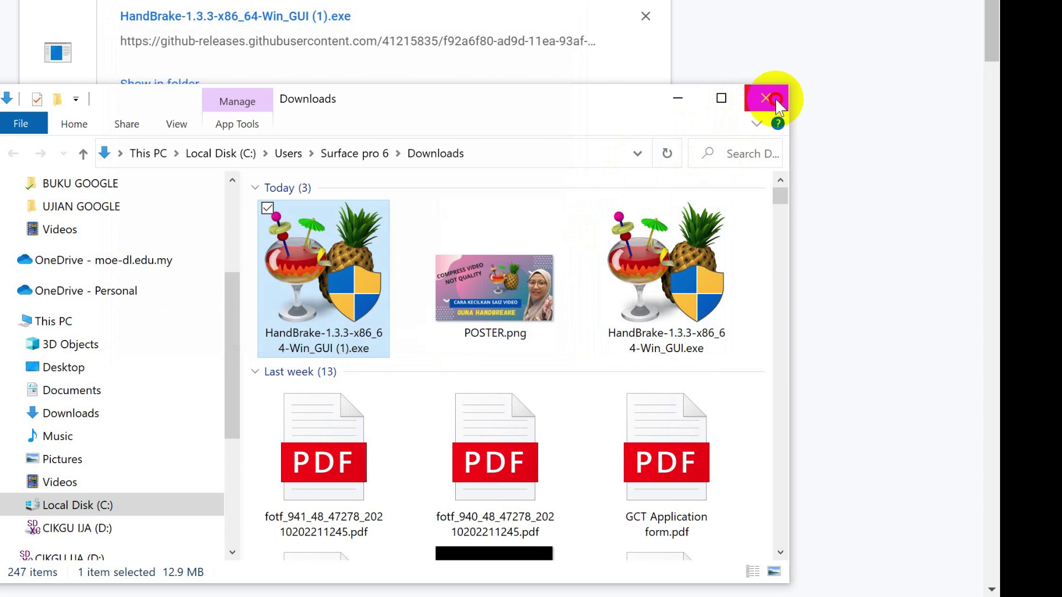
click(774, 106)
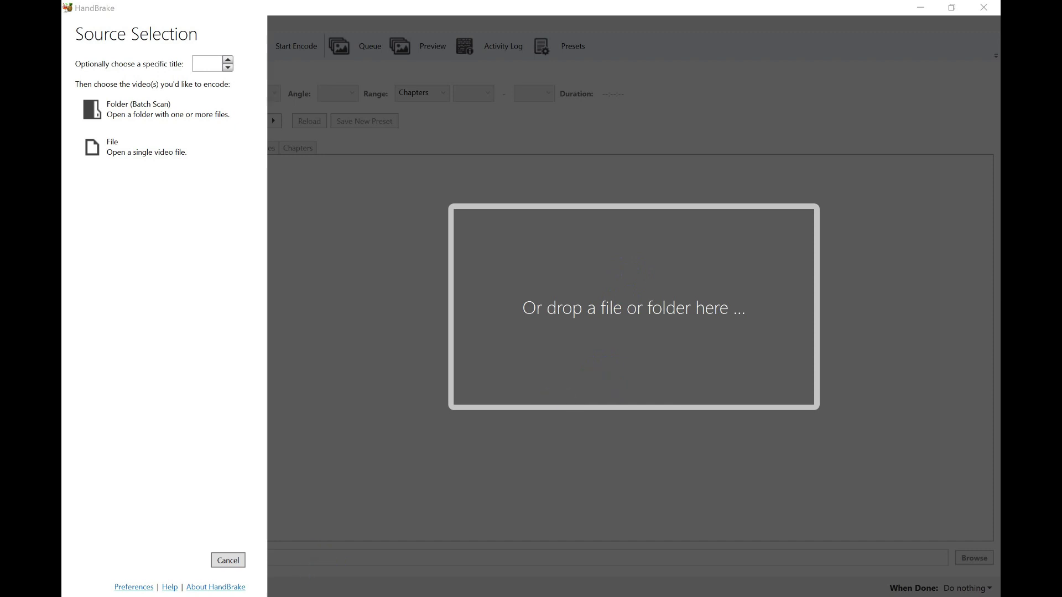
Switch to the VIDEO folder in File Explorer and check the file size in the properties of rekod pdp guna telefon.mp4
mouse_move(382, 594)
click(451, 543)
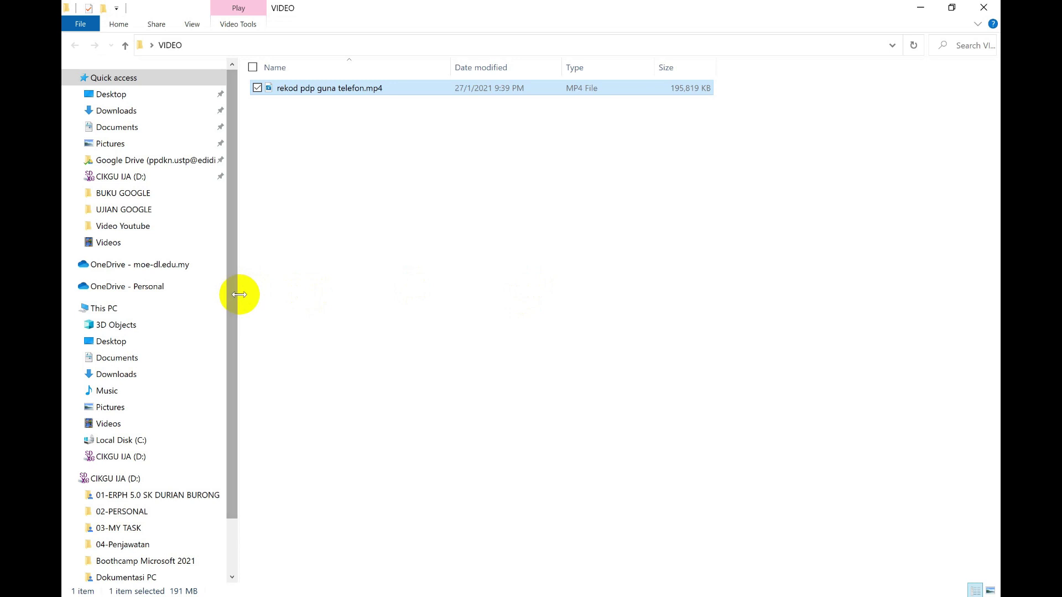
drag(239, 292, 91, 294)
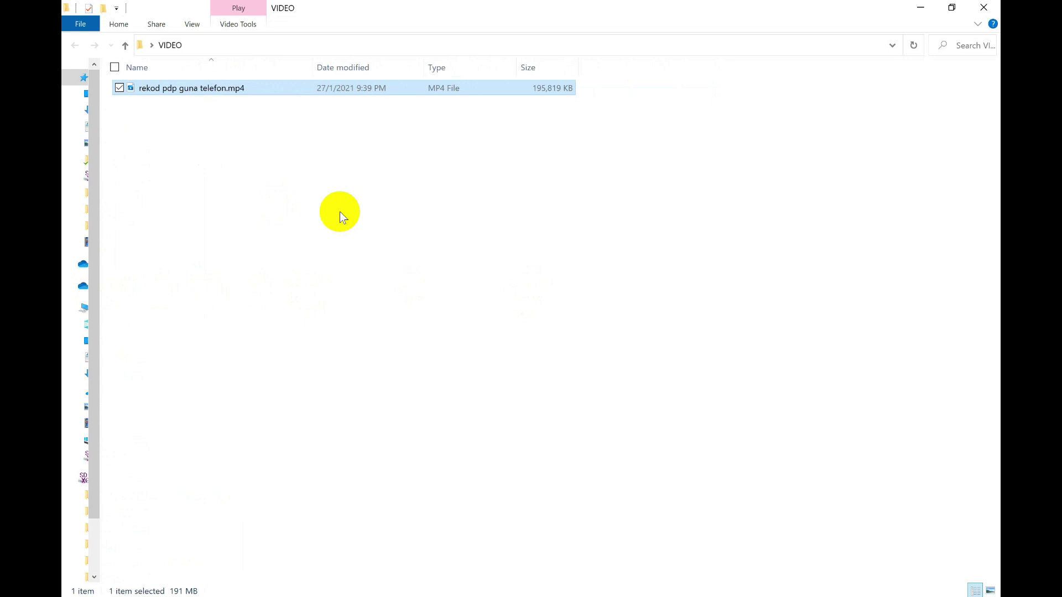
right_click(242, 89)
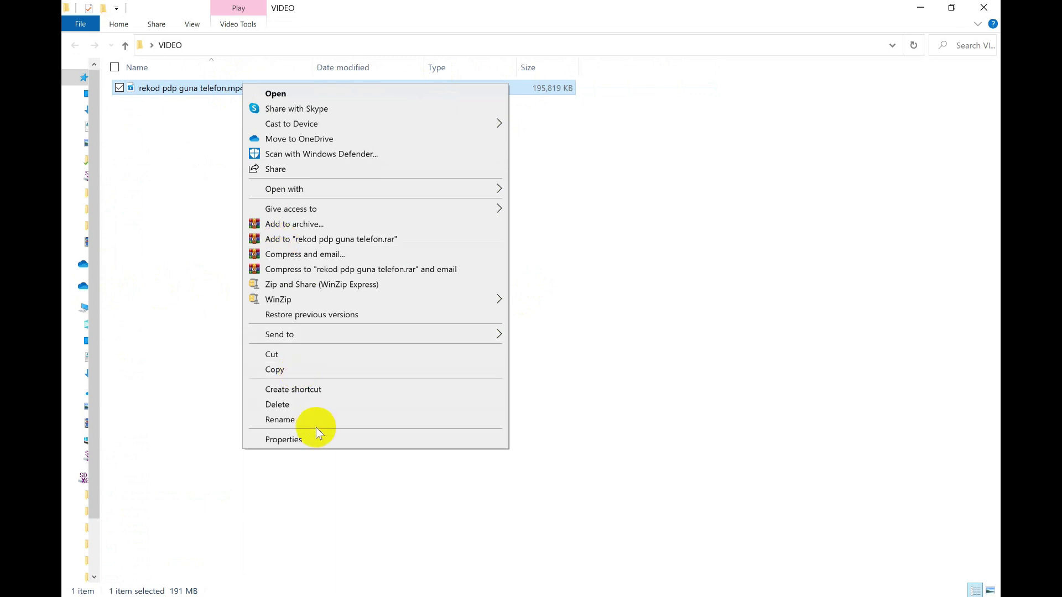
click(283, 439)
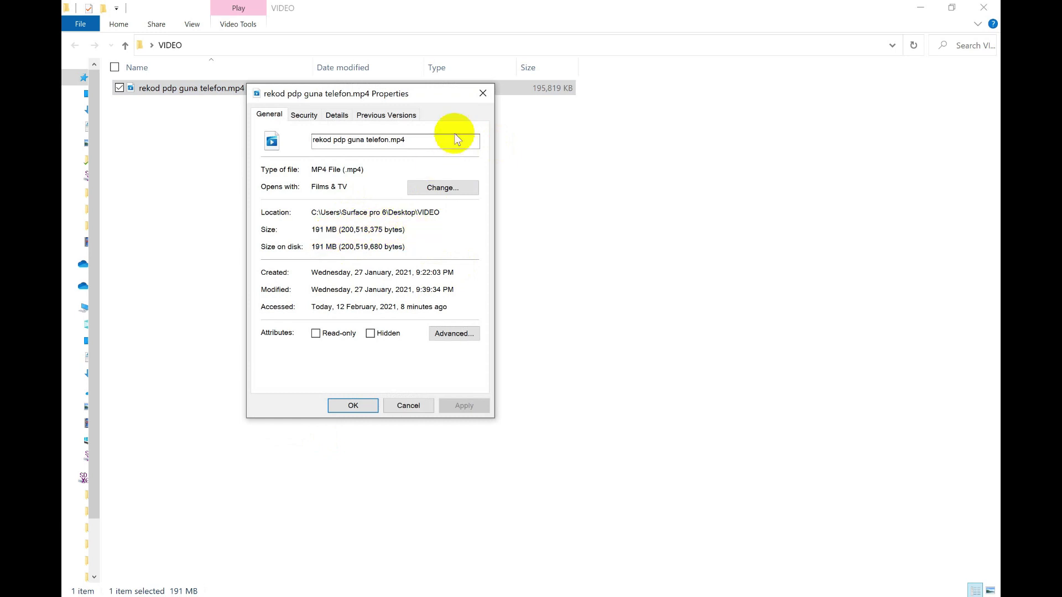
click(483, 94)
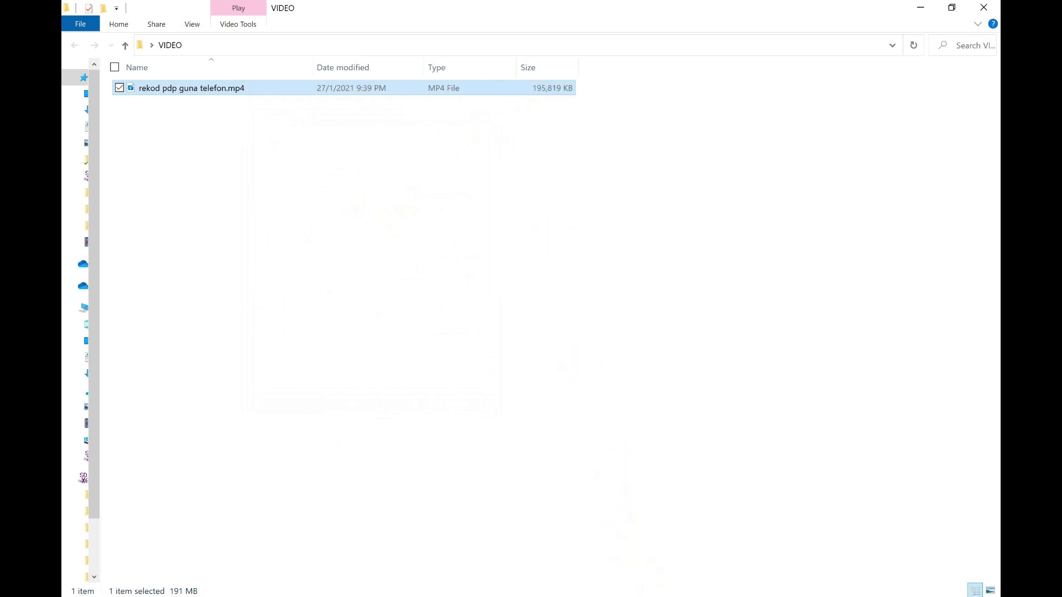
Load rekod pdp guna telefon.mp4 from the VIDEO folder into HandBrake as the source and minimize the folder window
click(951, 7)
drag(602, 224, 373, 252)
drag(212, 341, 536, 344)
click(167, 337)
drag(168, 337, 712, 313)
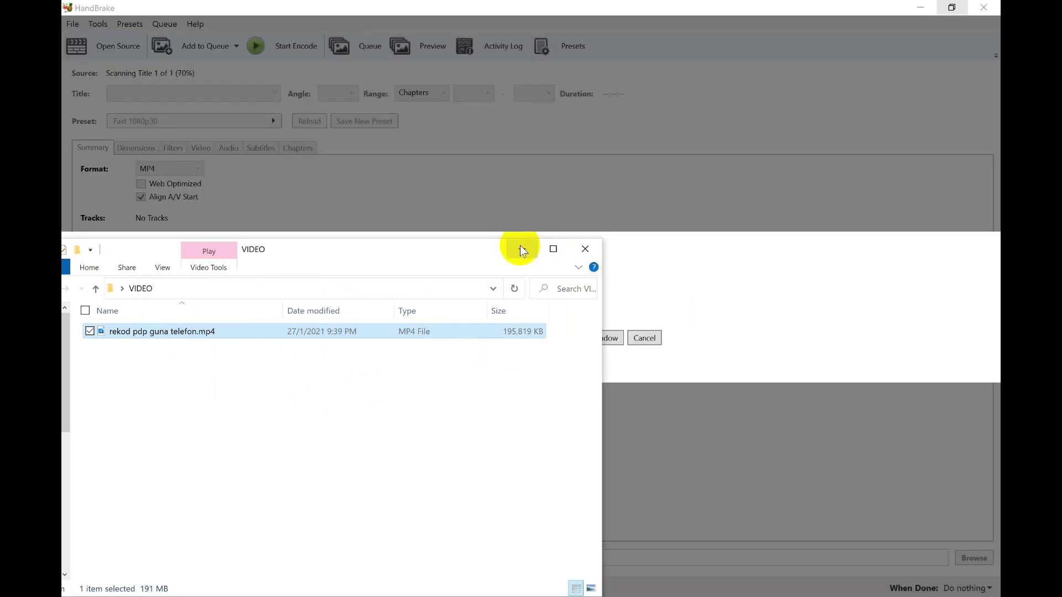
click(520, 249)
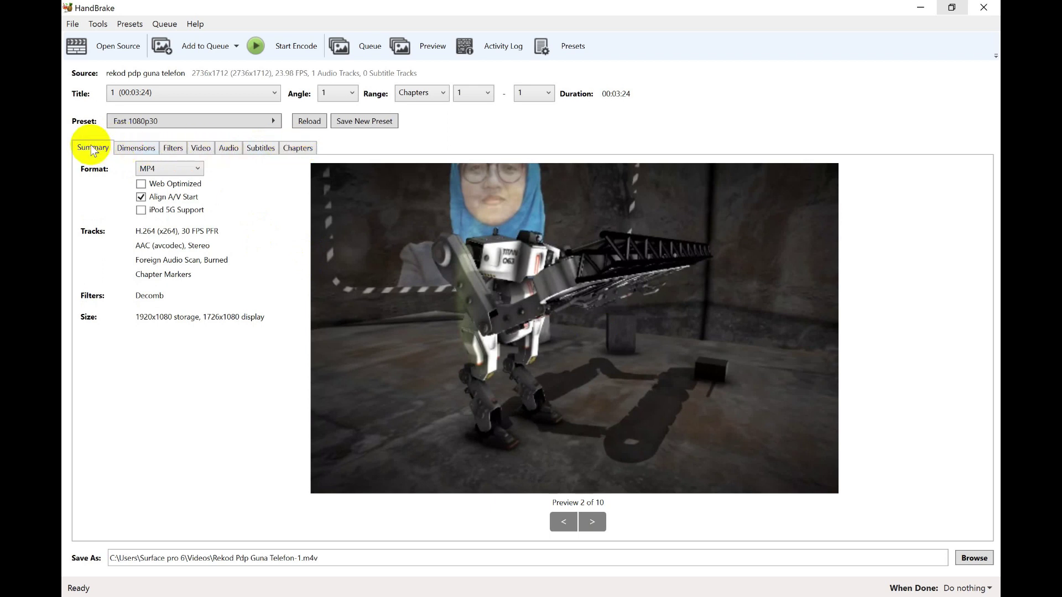
Review the output format choices and the dimensions, filters, video, audio, subtitles and chapters settings for the loaded video
click(174, 171)
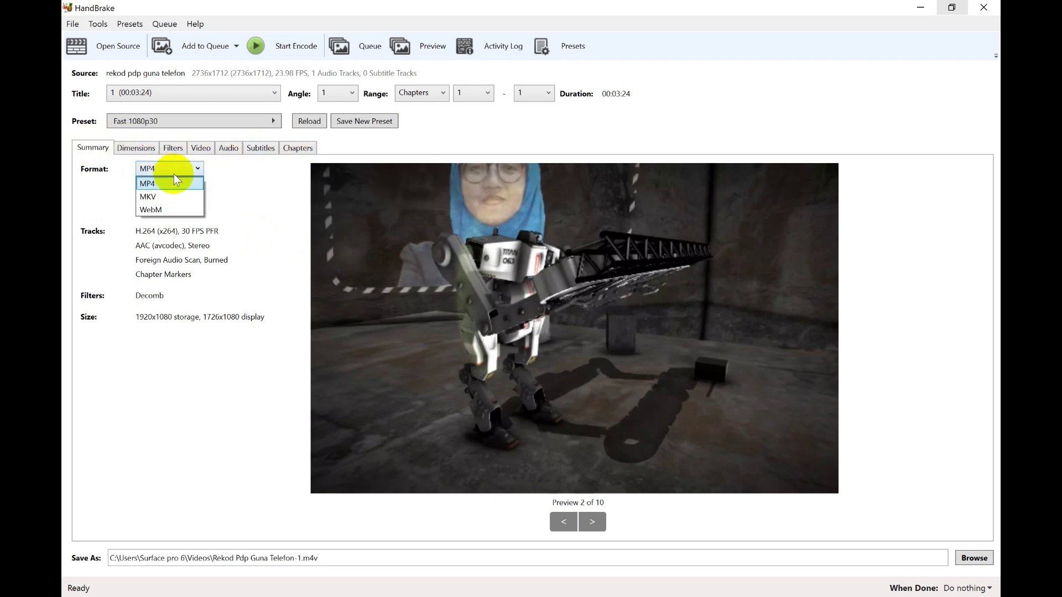
click(244, 192)
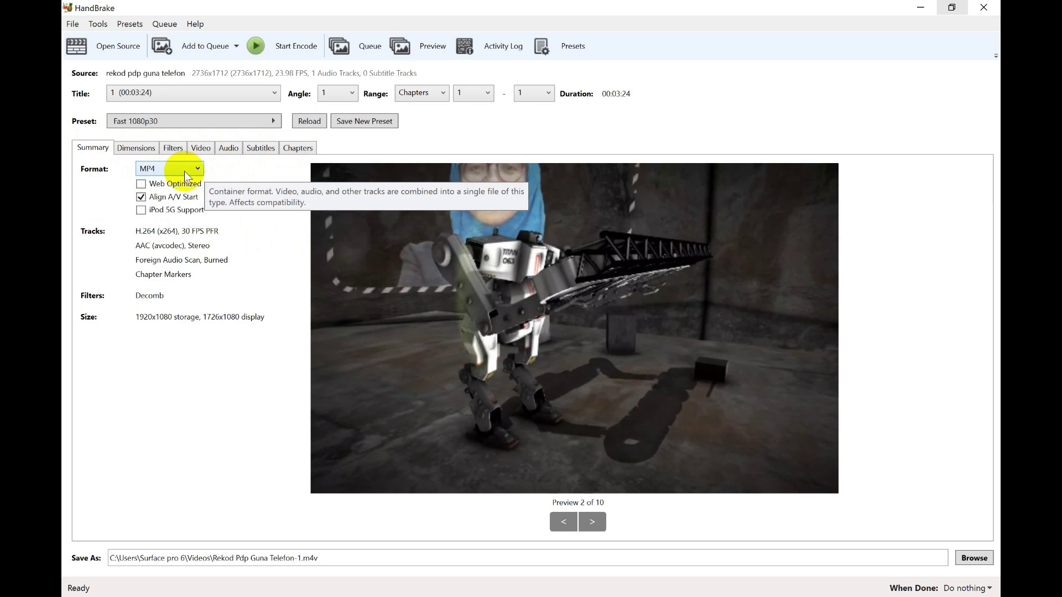
click(131, 150)
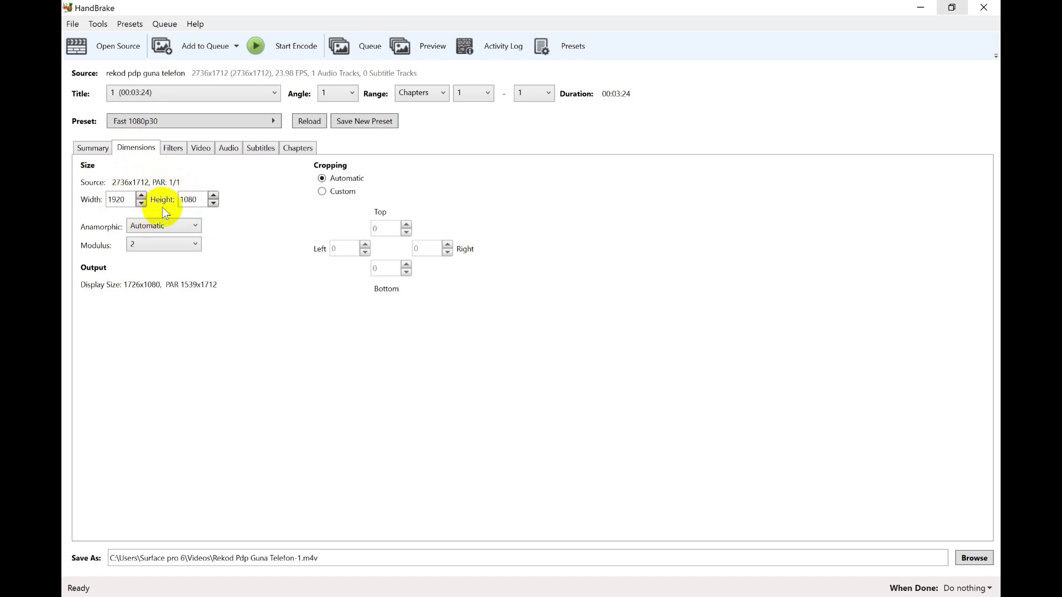
click(178, 148)
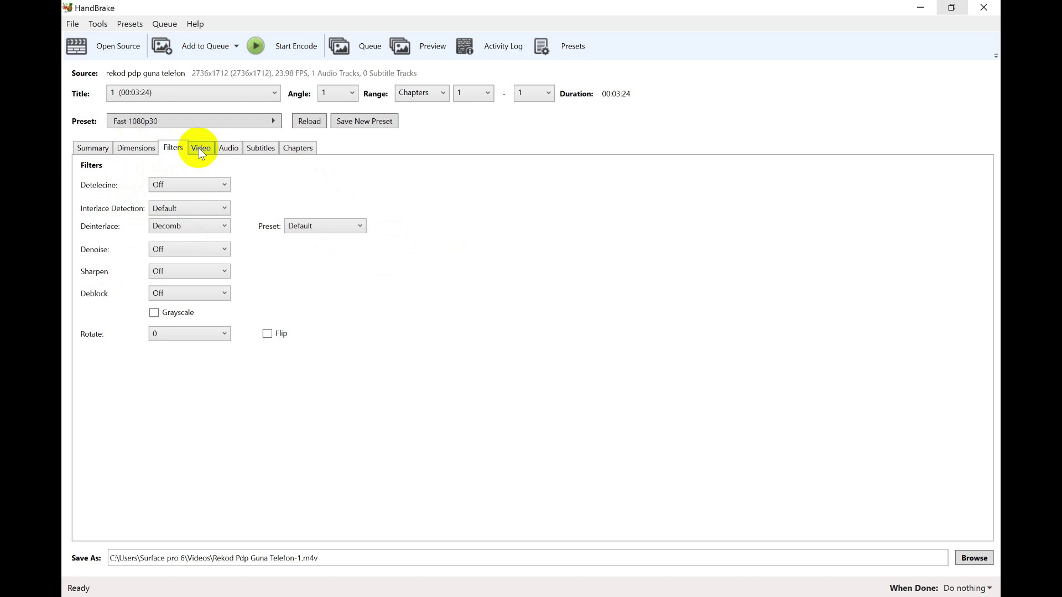
click(201, 149)
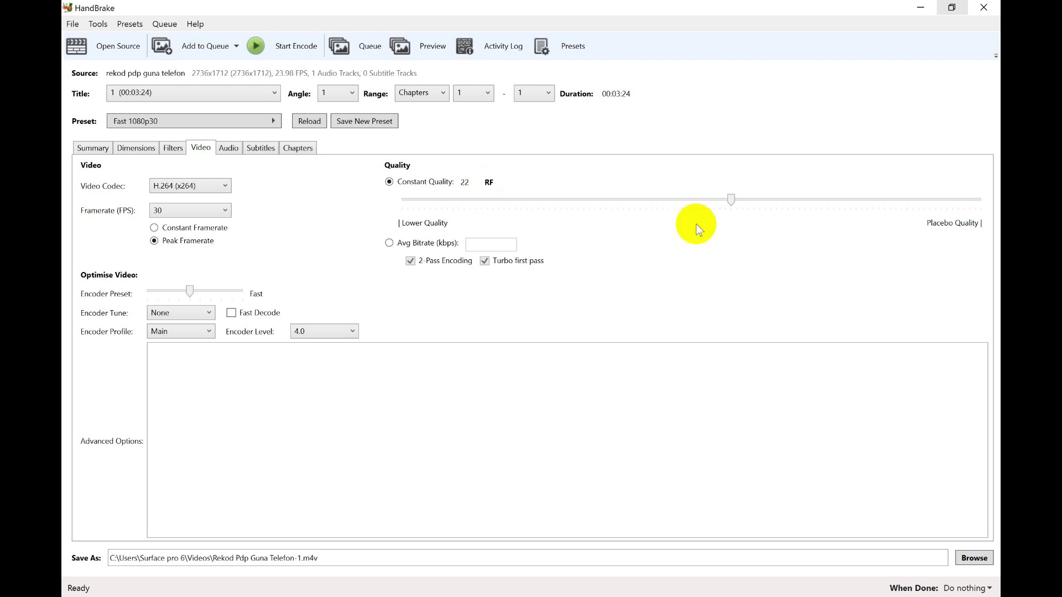
click(227, 148)
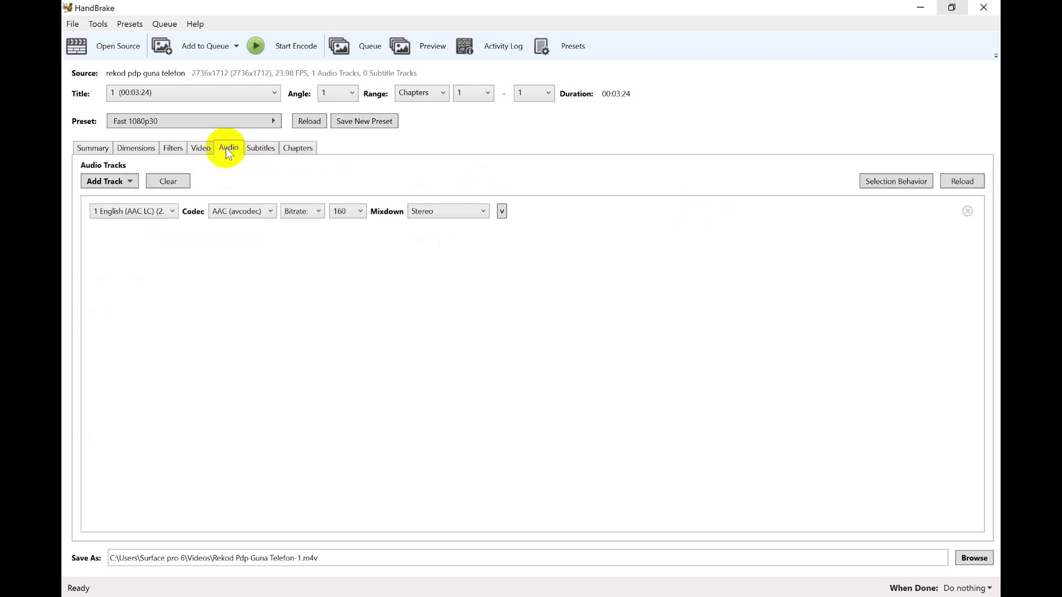
click(259, 147)
click(297, 147)
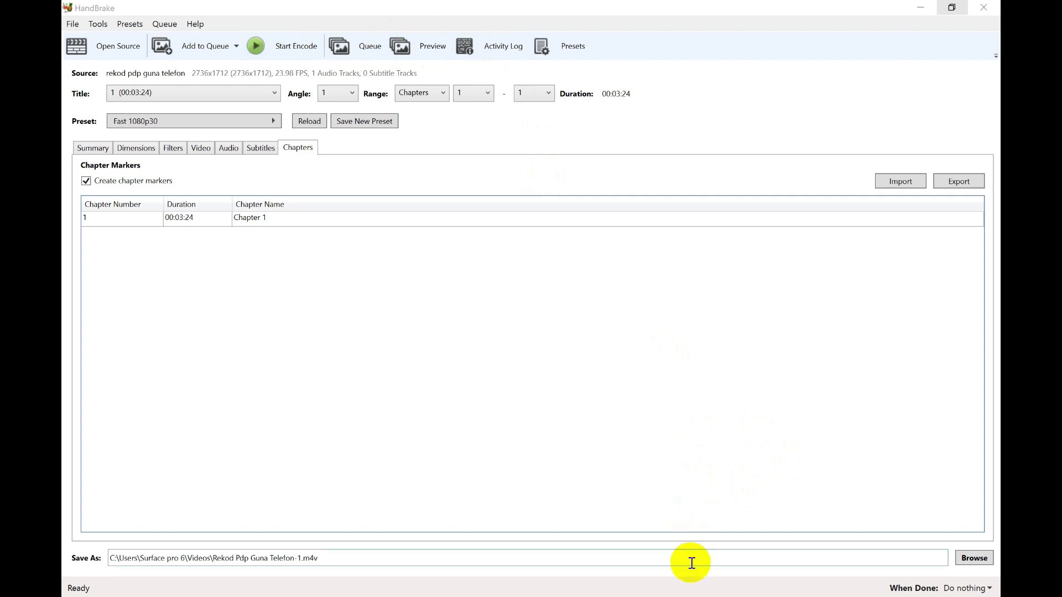
Set the encoded video's save location to the VIDEO folder on the Desktop, keeping the file name Rekod Pdp Guna Telefon-1.m4v
click(972, 558)
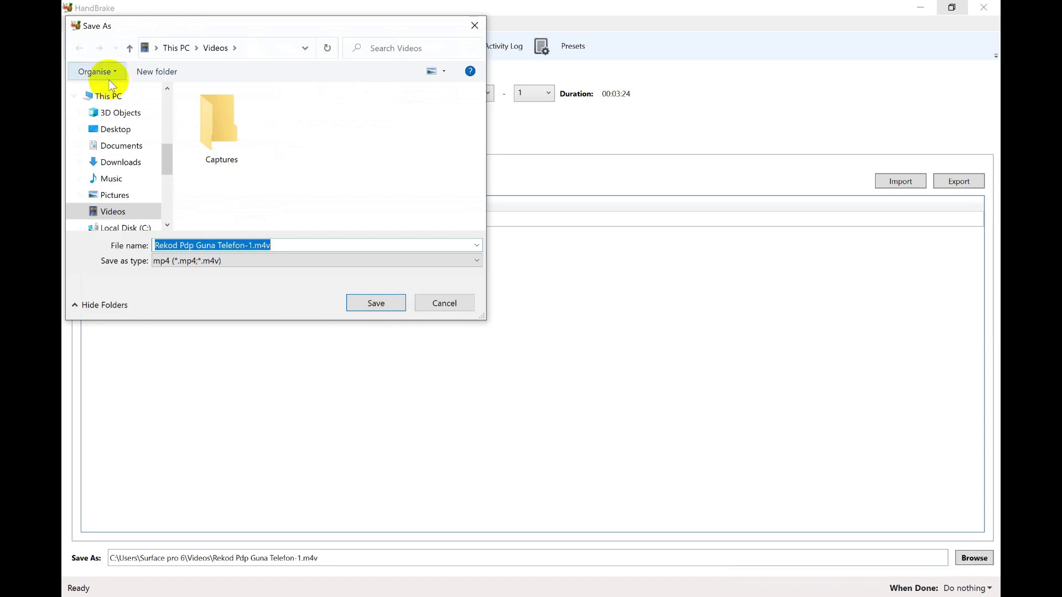
click(117, 129)
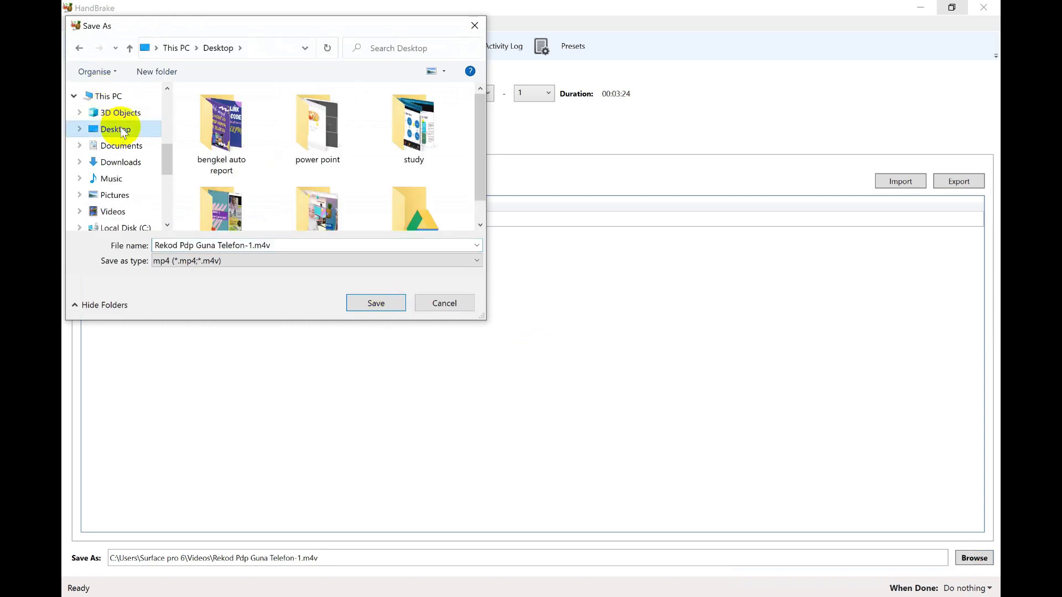
scroll(333, 166, down, 1)
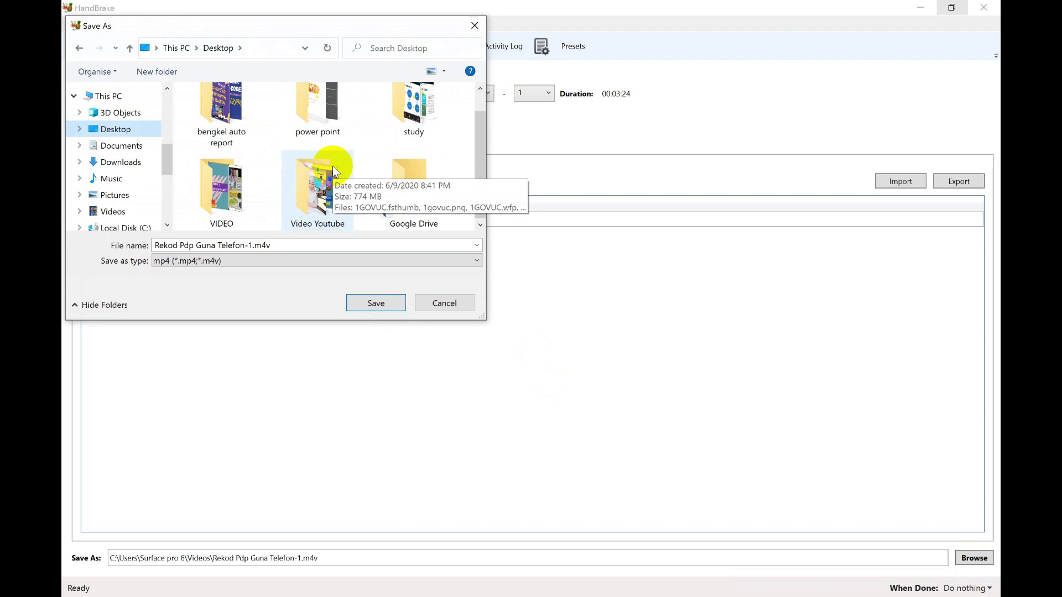
double_click(230, 189)
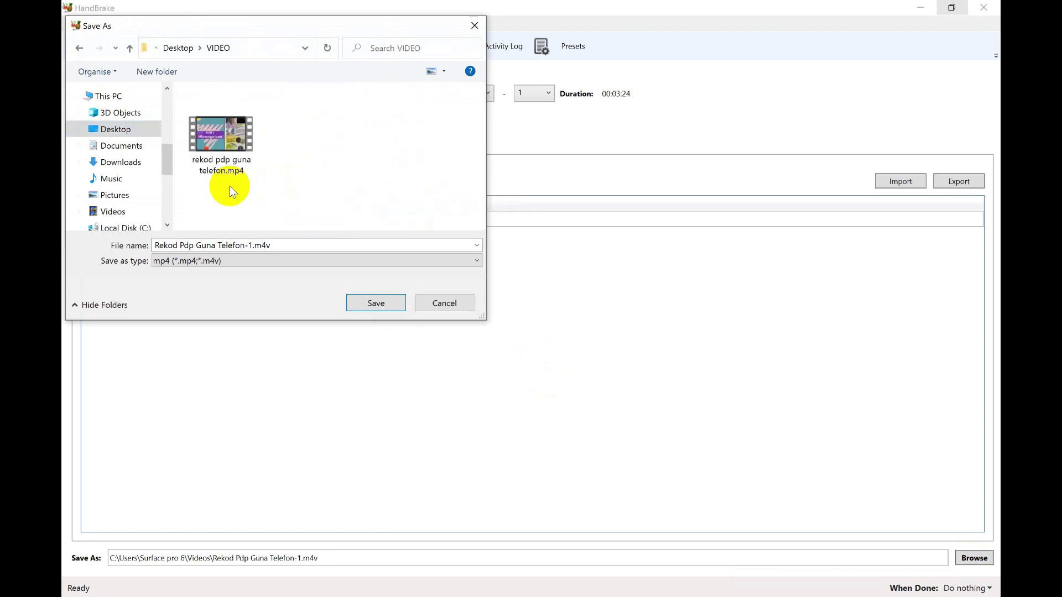
click(385, 306)
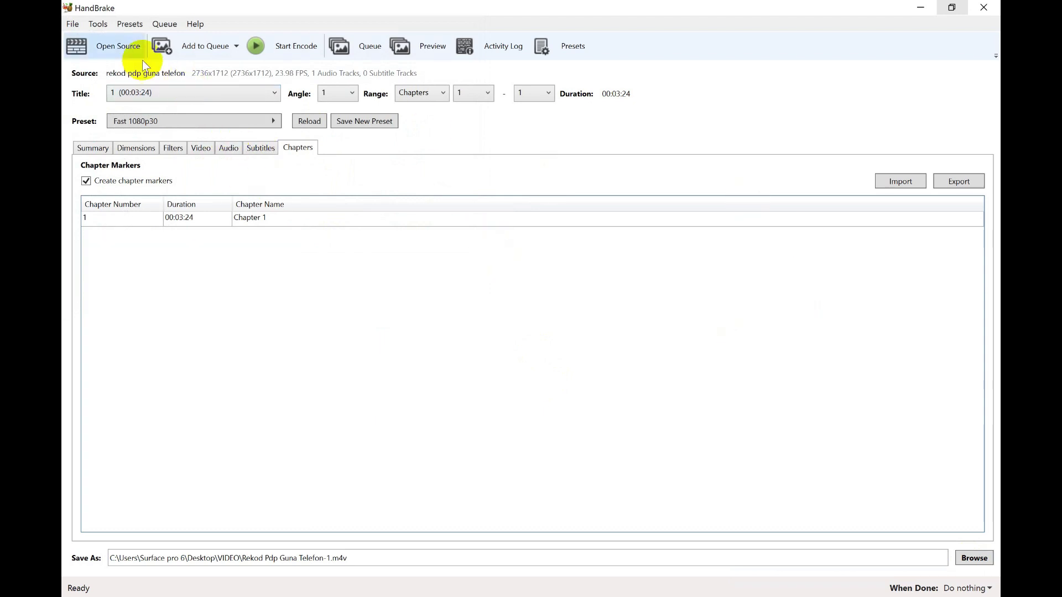
Open the Output Files preferences and bring up the folder selection for the default path
click(74, 26)
mouse_move(108, 22)
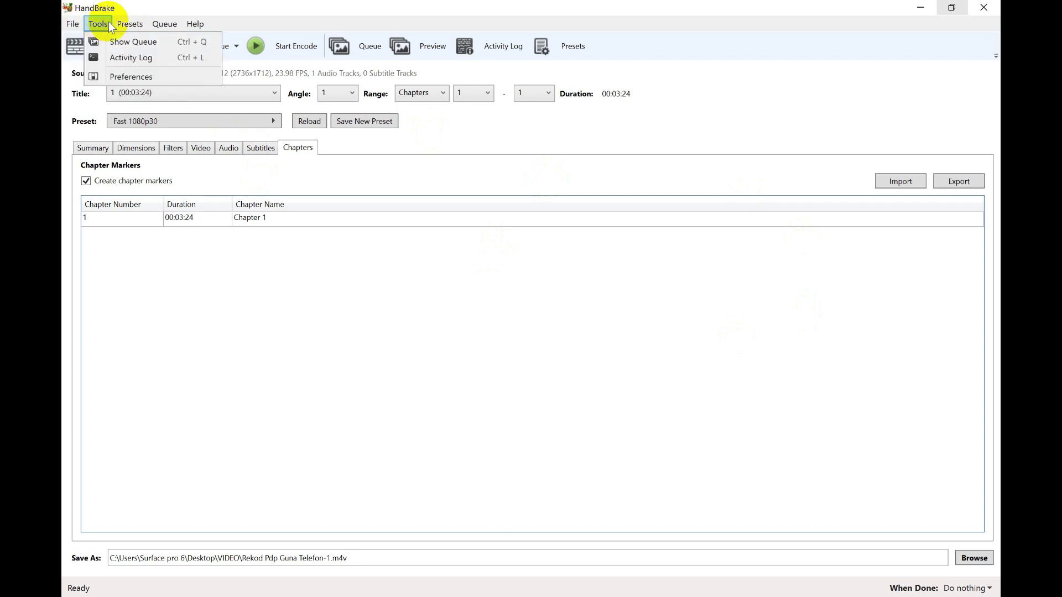
click(137, 75)
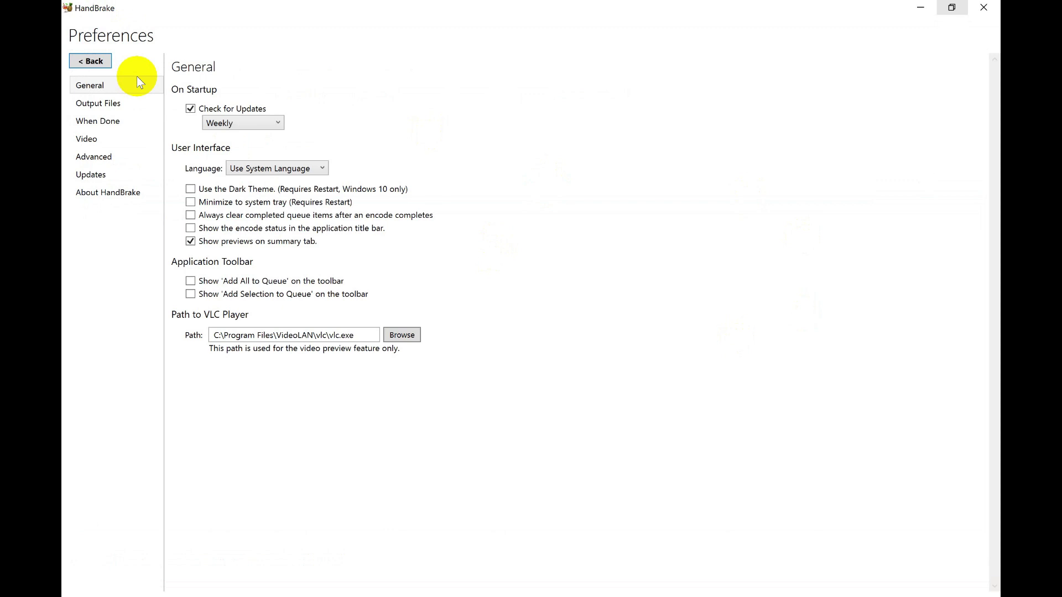
click(115, 106)
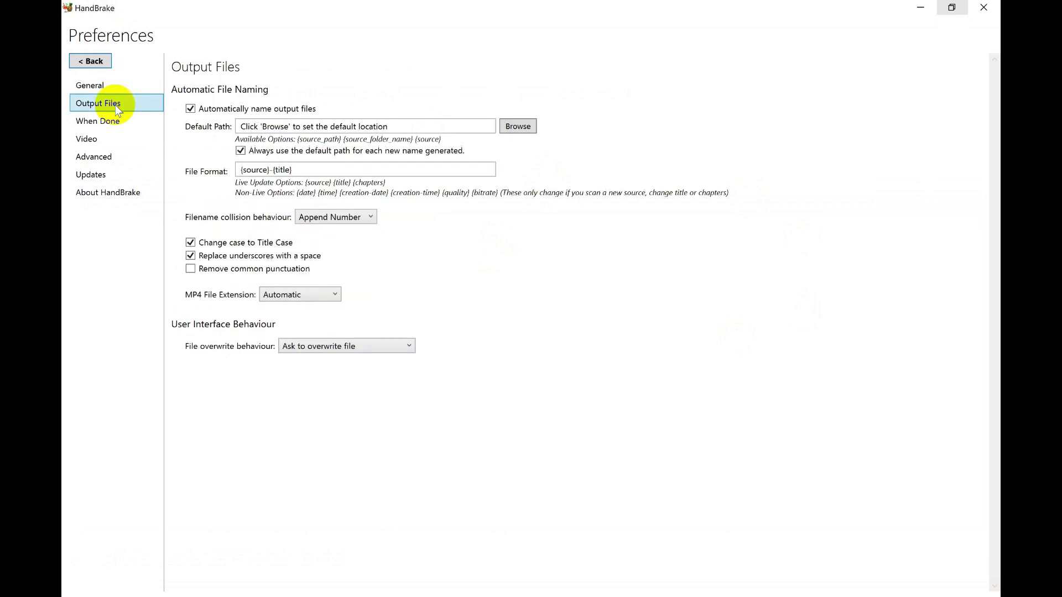
click(518, 126)
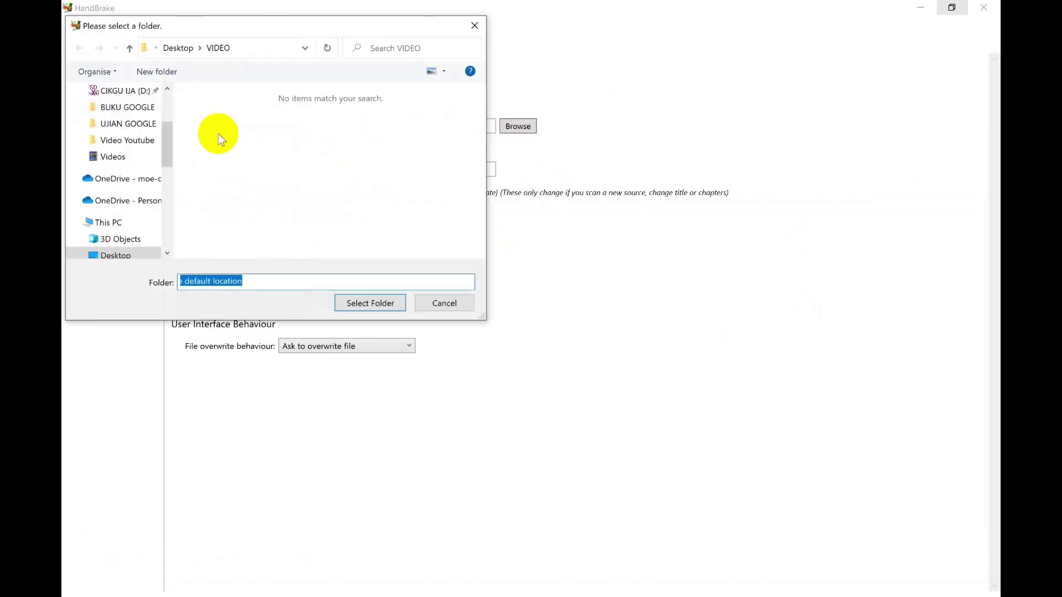
Create a folder named compress inside the VIDEO folder, set it as the default output path, and leave the preferences
right_click(261, 138)
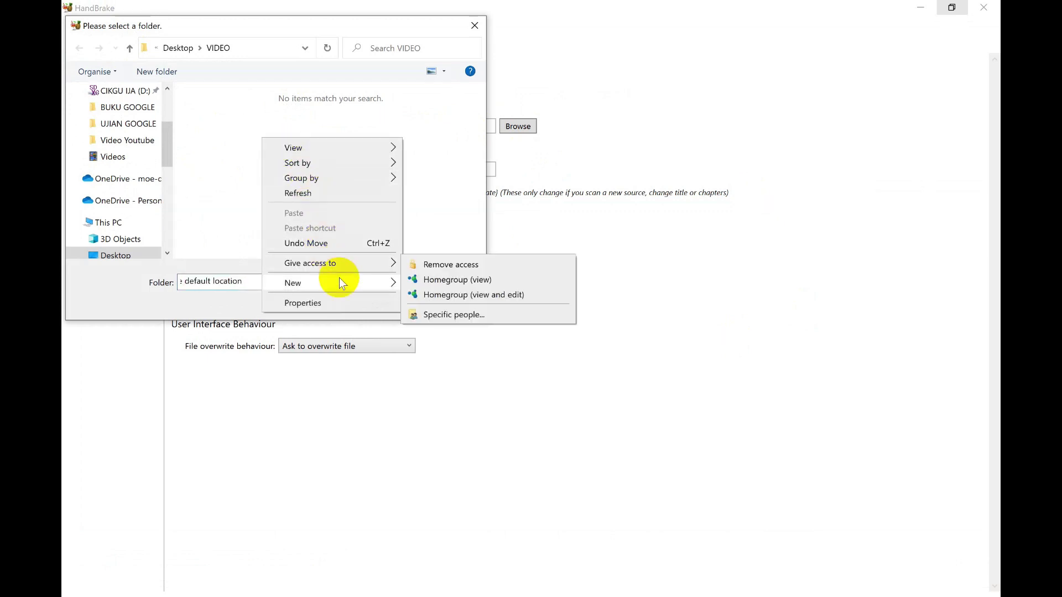
mouse_move(375, 289)
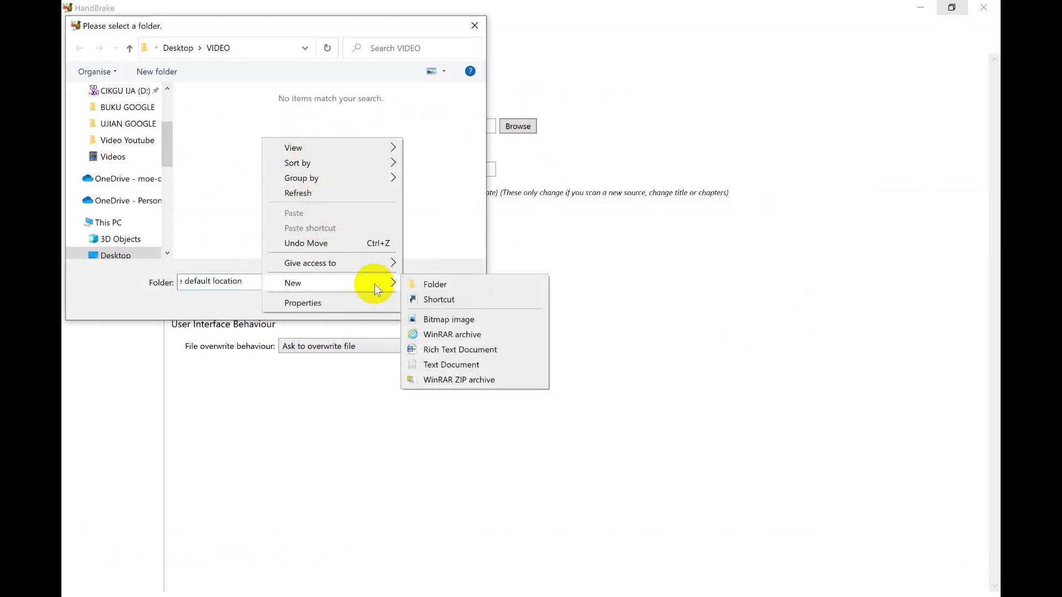
click(423, 285)
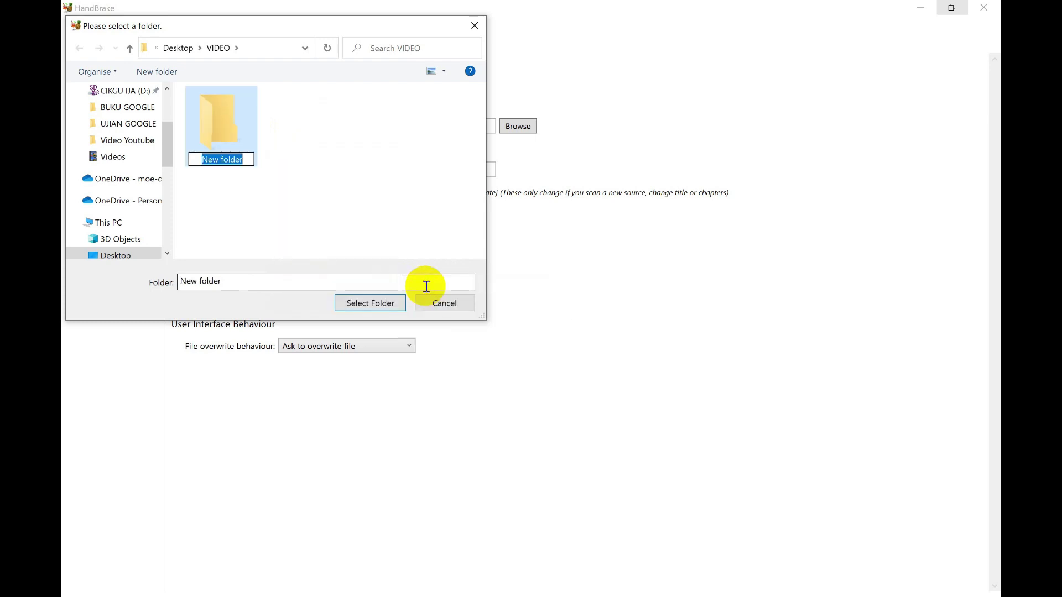
text(compress)
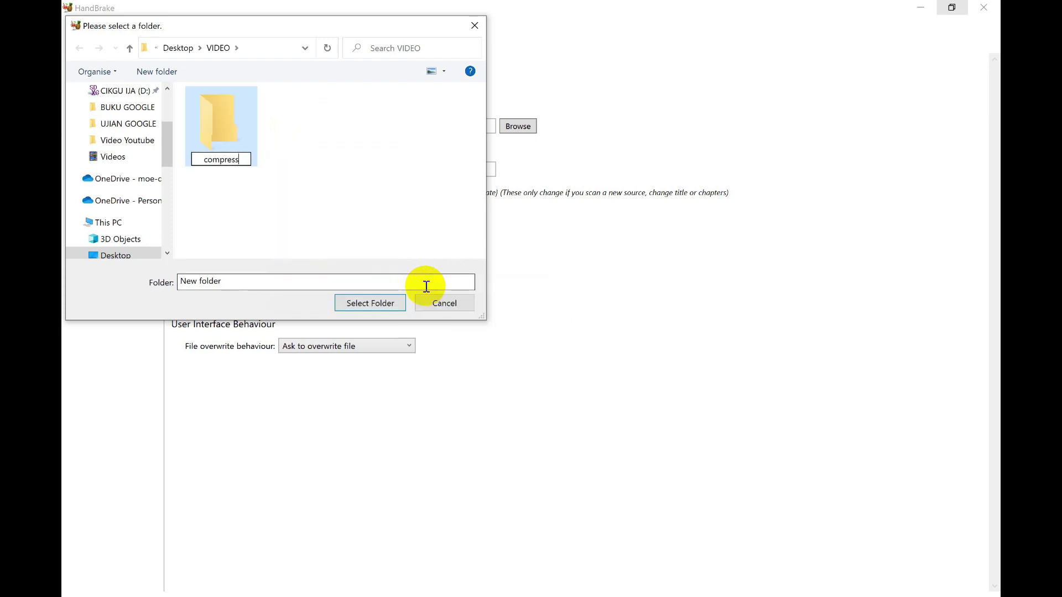
key(Return)
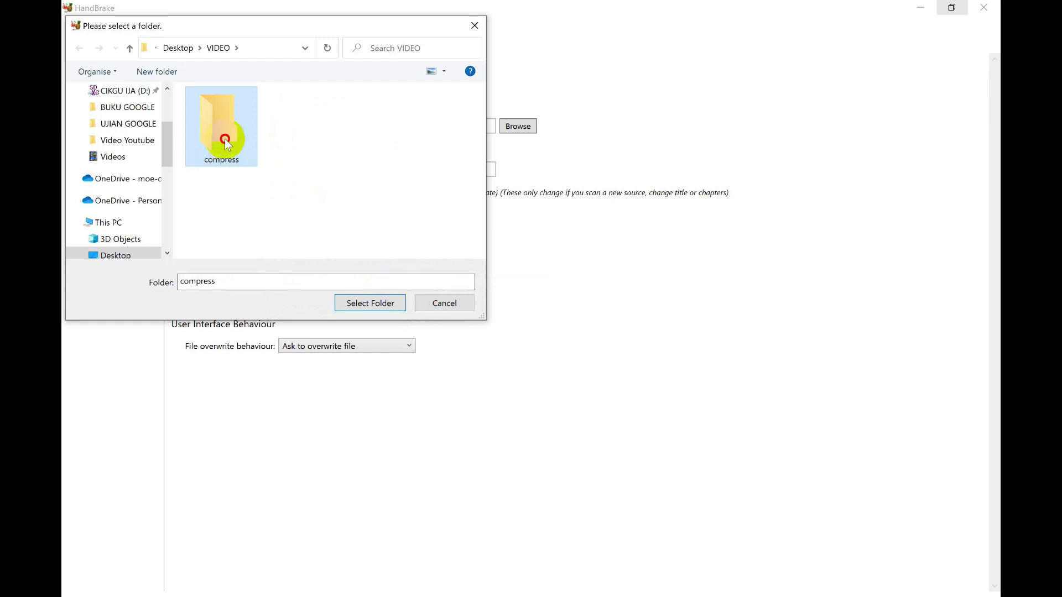
click(379, 305)
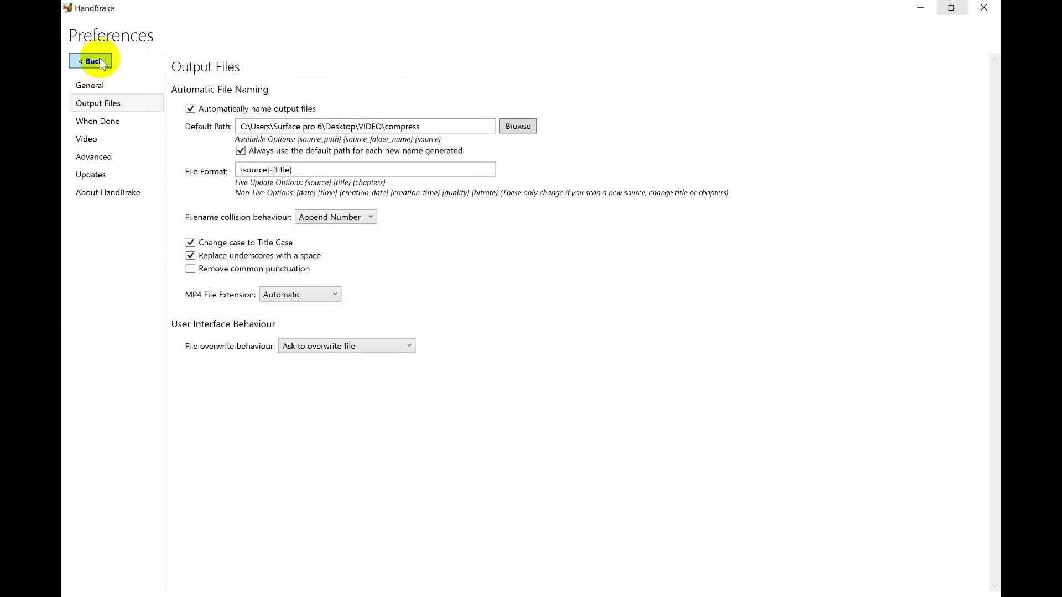
click(98, 60)
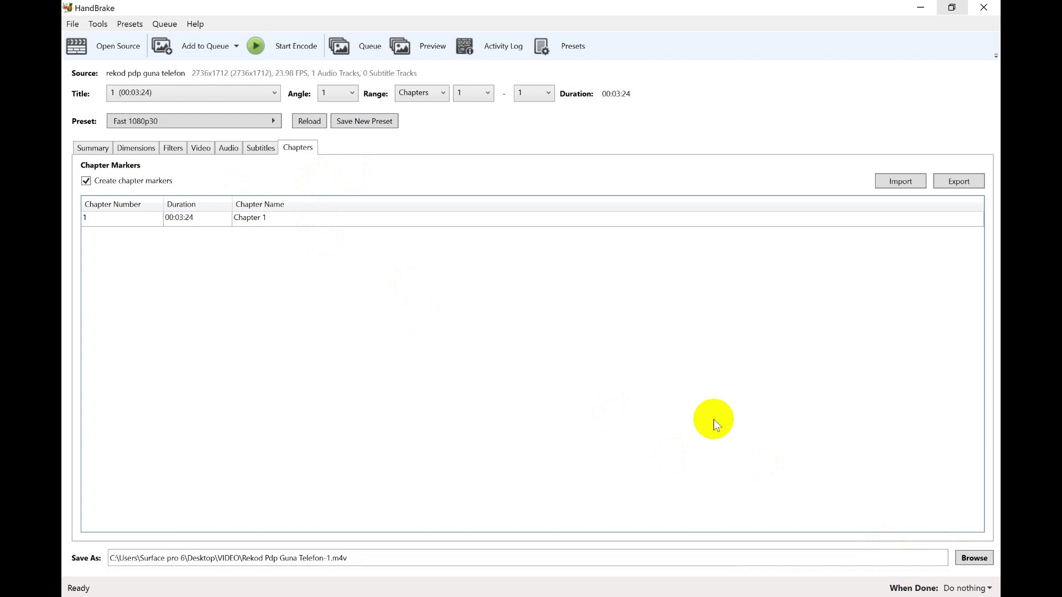
Display the summary of the loaded video and start encoding it with the Fast 1080p30 preset in MP4 format
click(87, 147)
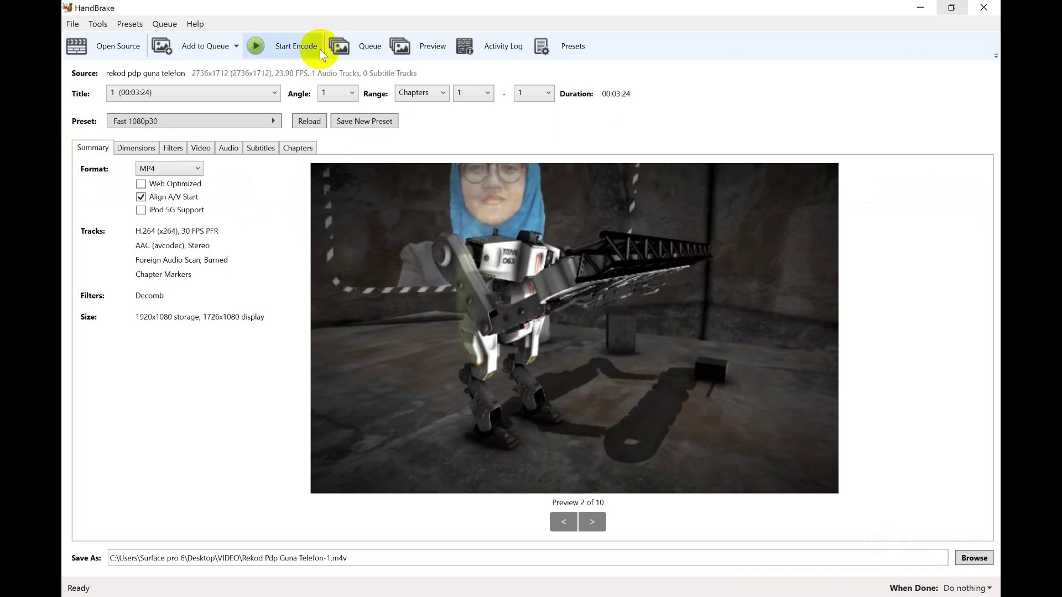
click(292, 53)
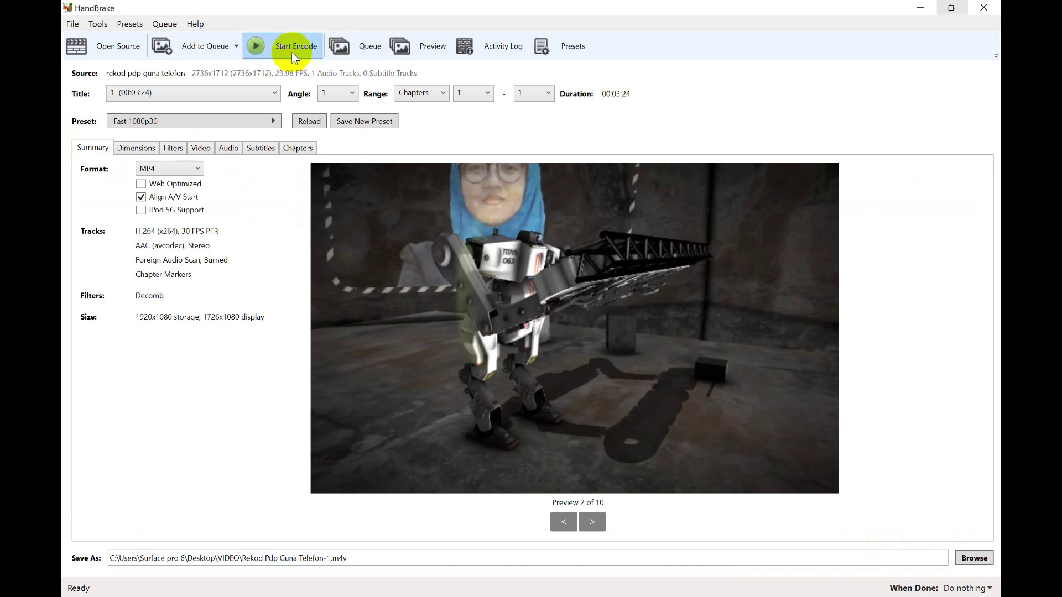